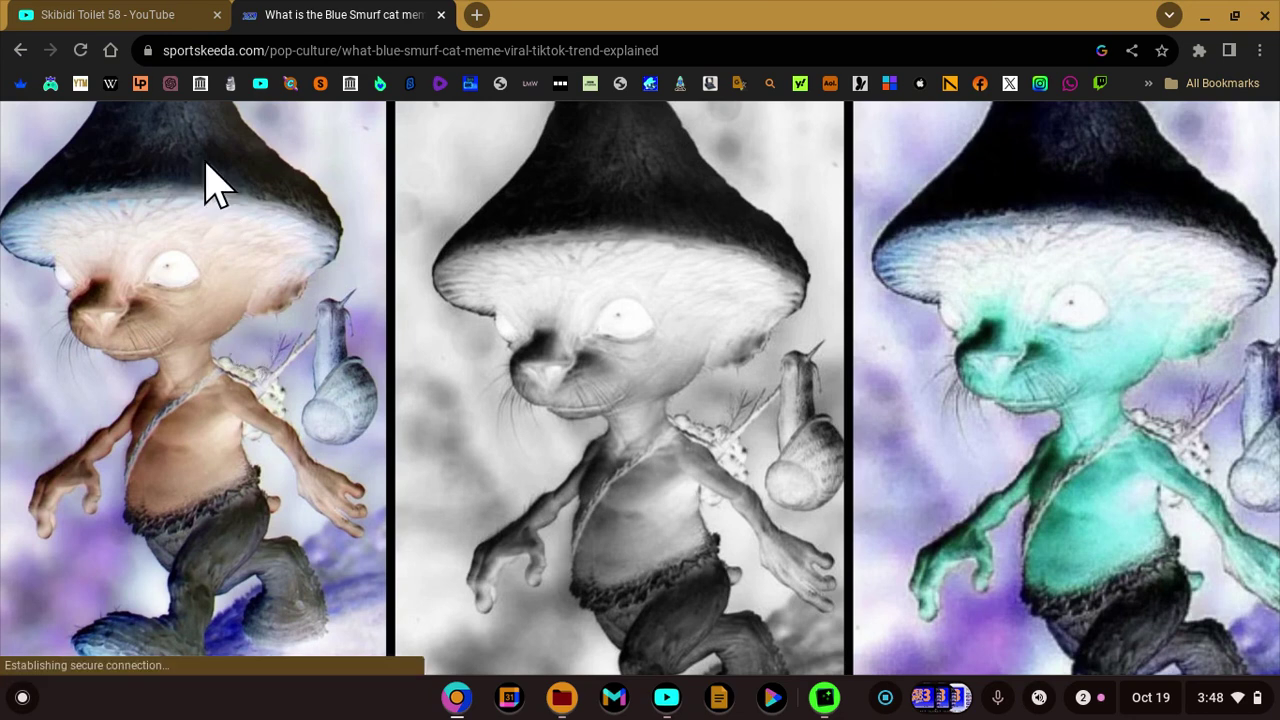
Go to the Skibidi Toilet 58 search results and play the DaFuq!?Boom! video to its end
left_click(168, 20)
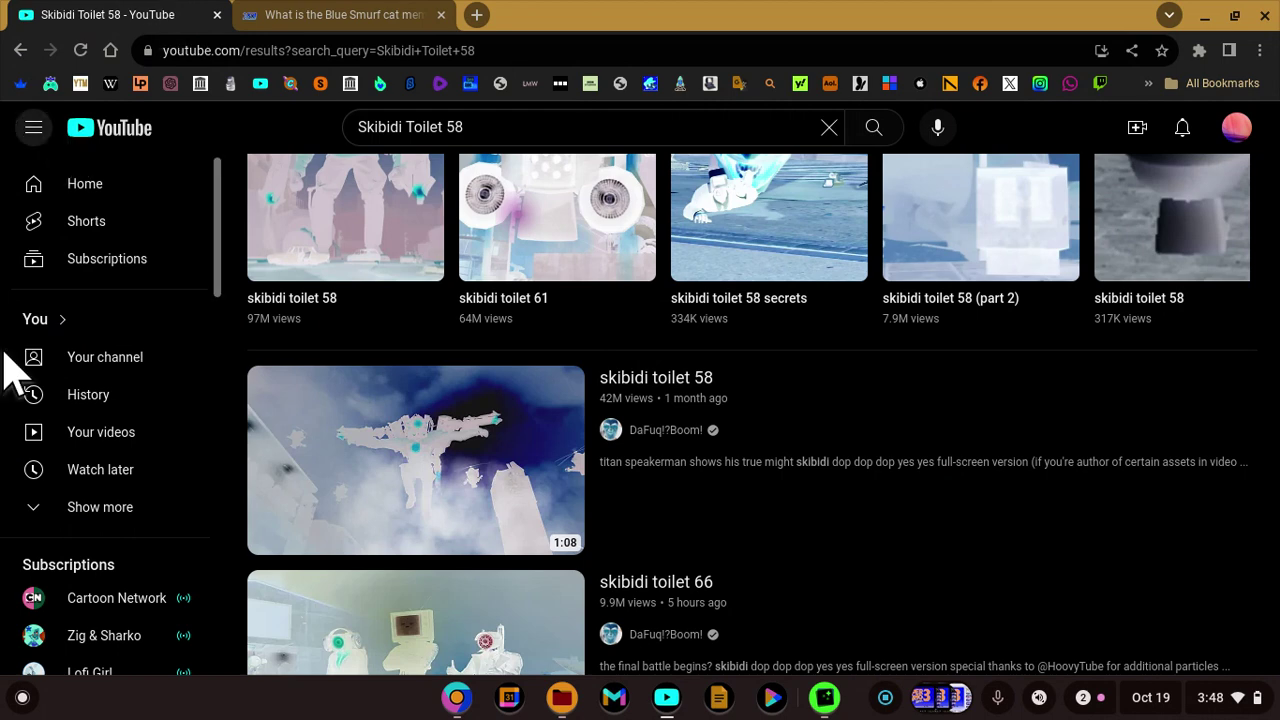
left_click(434, 505)
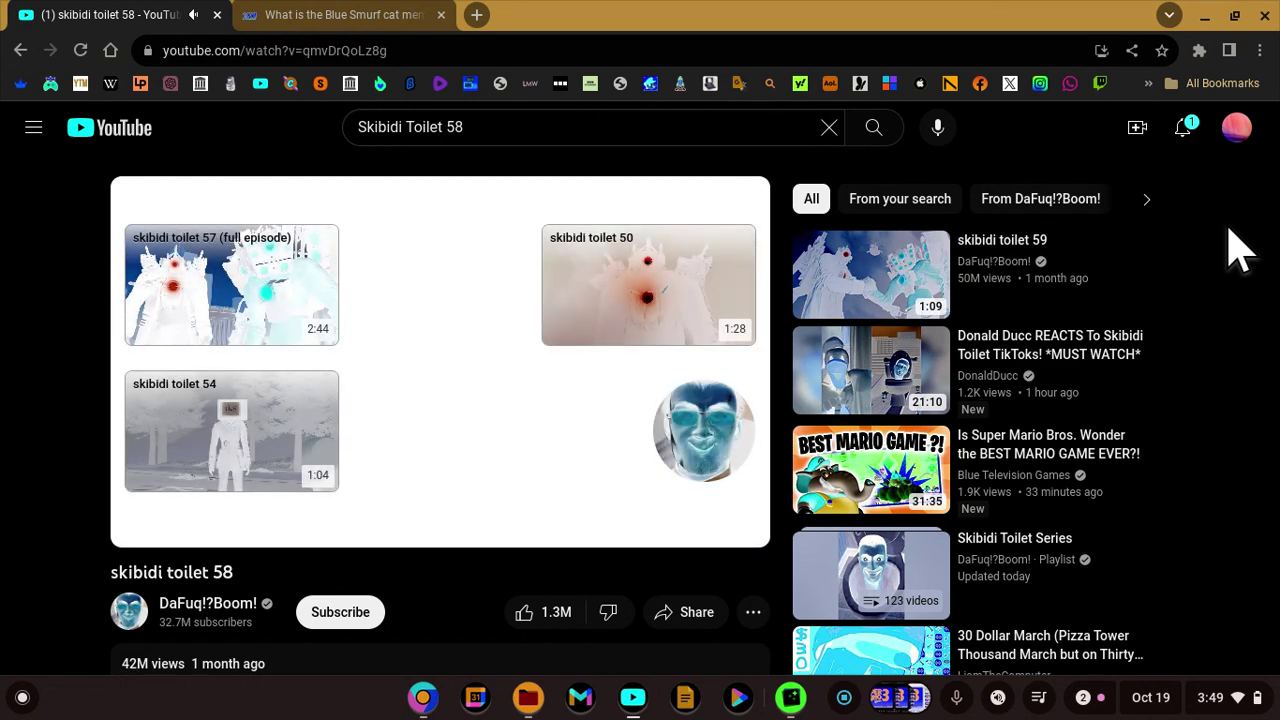
Play the 'skibidi toilet 59' recommendation from the Up next sidebar
left_click(1113, 252)
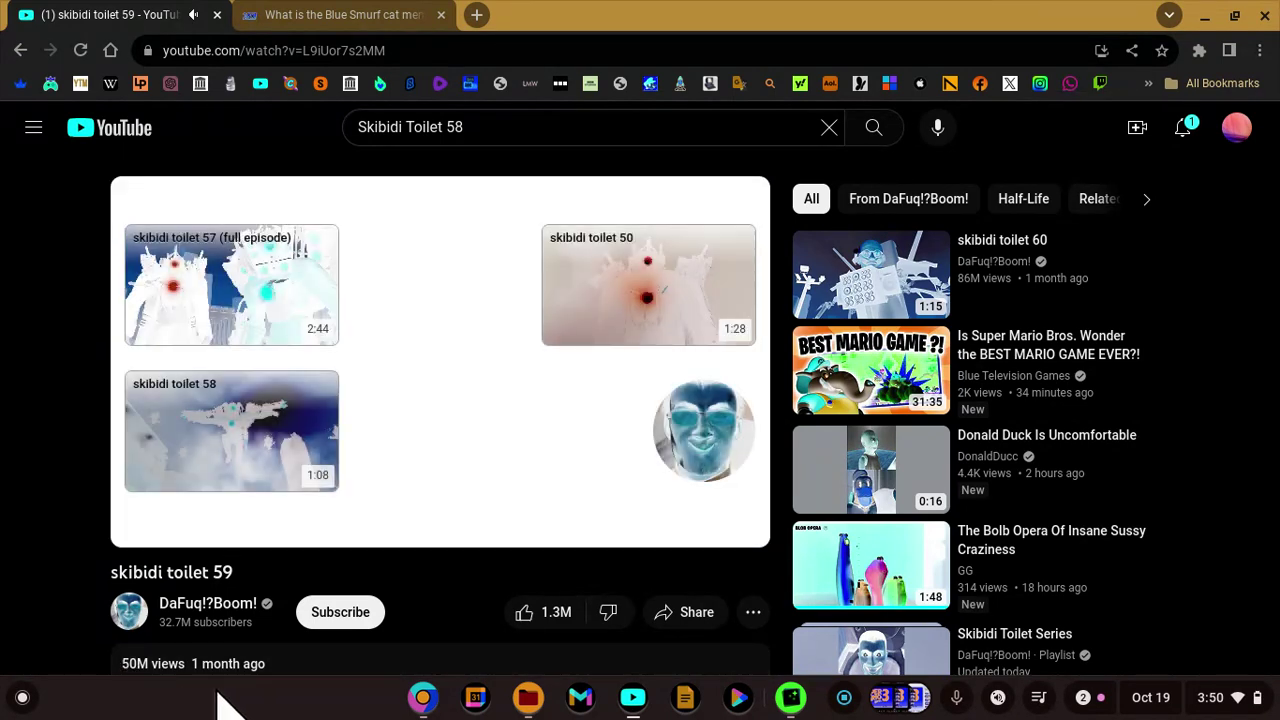
Pause the video near its end and switch to the 'What is the Blue Smurf cat meme' tab
key("space")
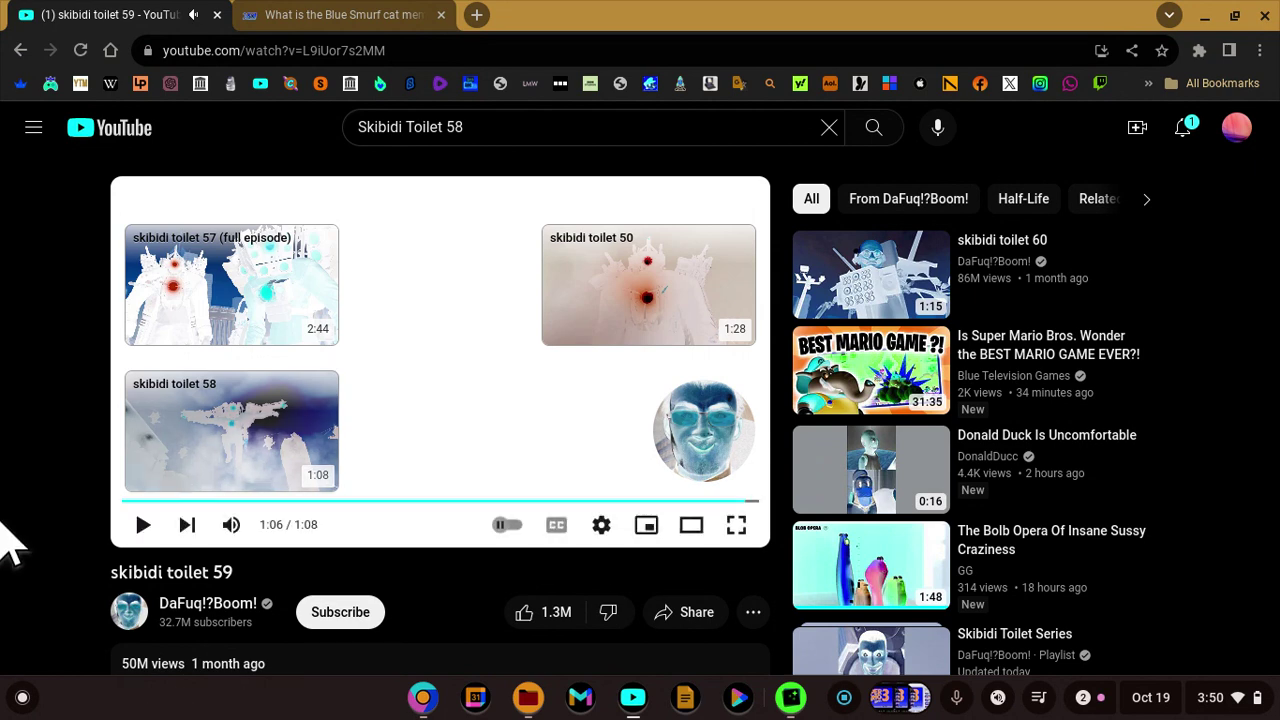
left_click(330, 14)
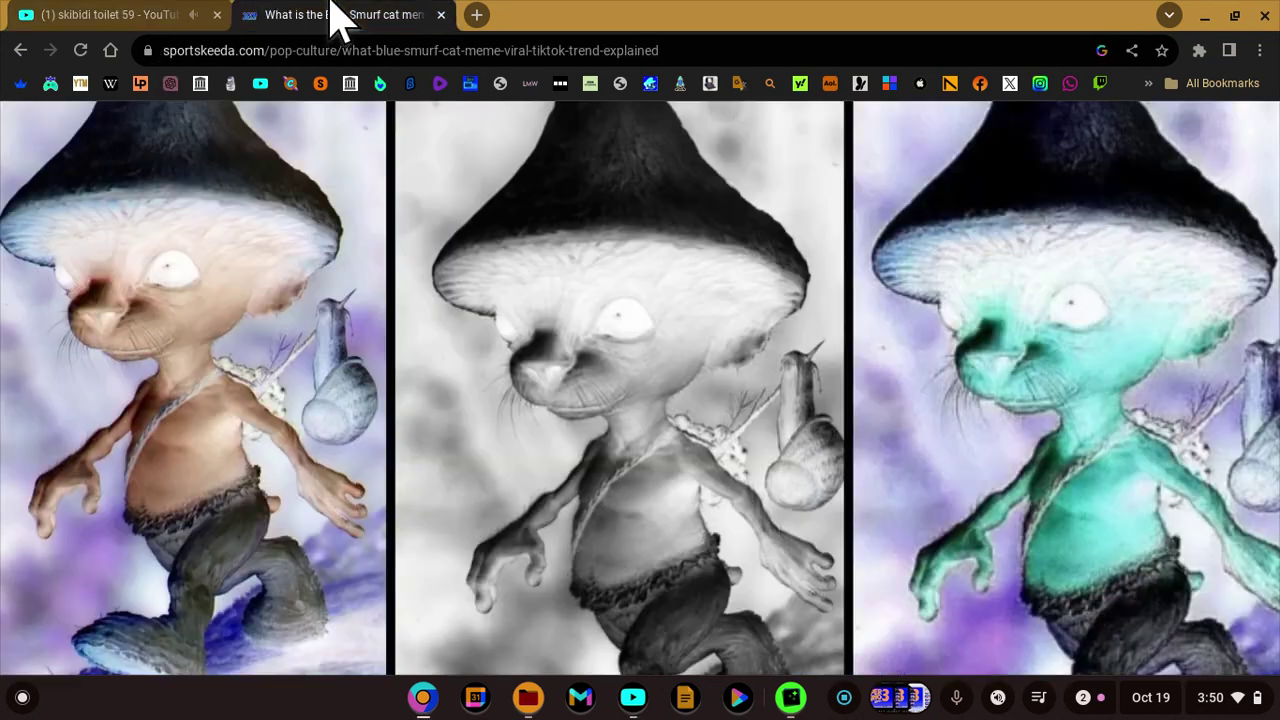